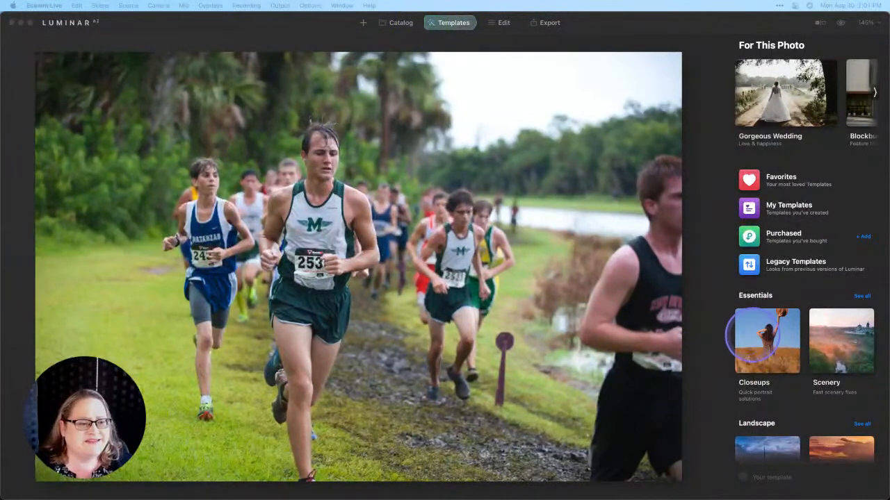
- Apply the Focus template from the Closeups collection to the runners photo
click(743, 333)
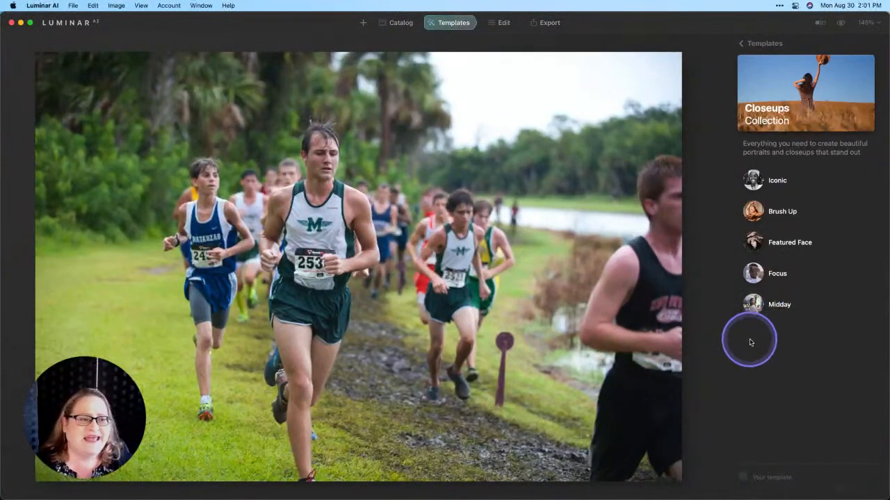
click(777, 274)
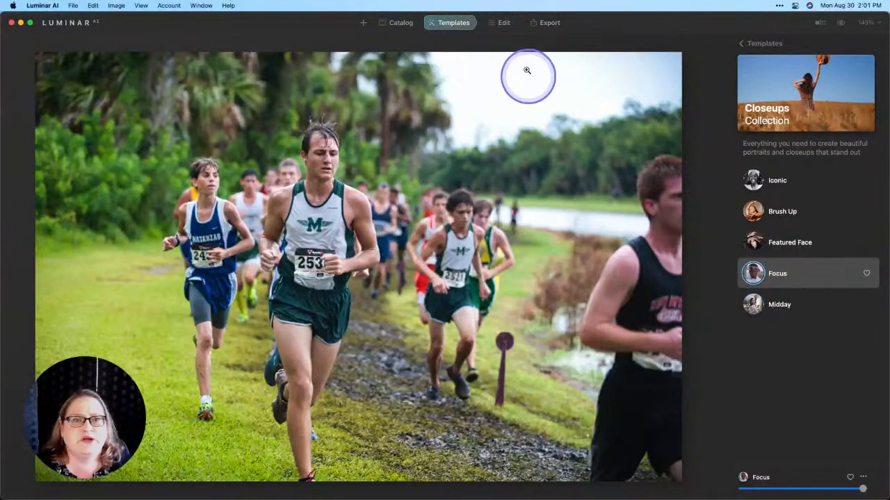
- Crop the photo at its original ratio around the lead runner and the group behind him, cutting out the large foreground runner in black
click(505, 24)
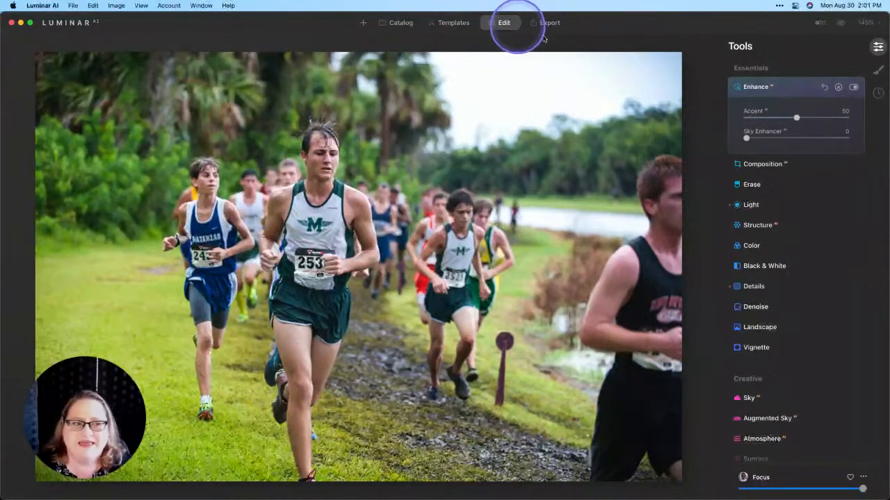
click(761, 165)
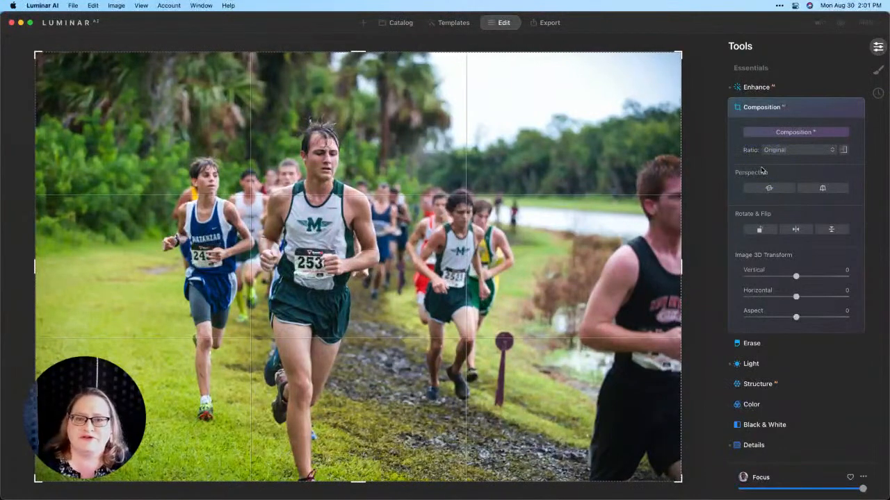
scroll(761, 170, down, 1)
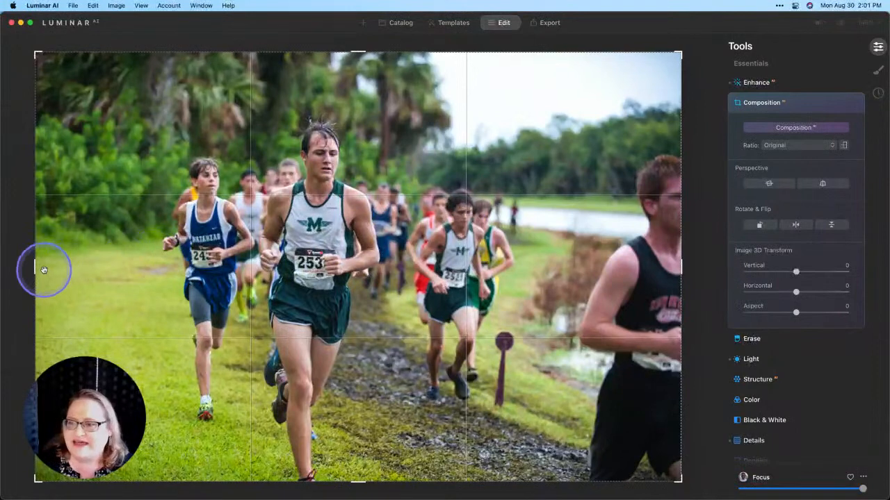
drag(35, 268, 135, 278)
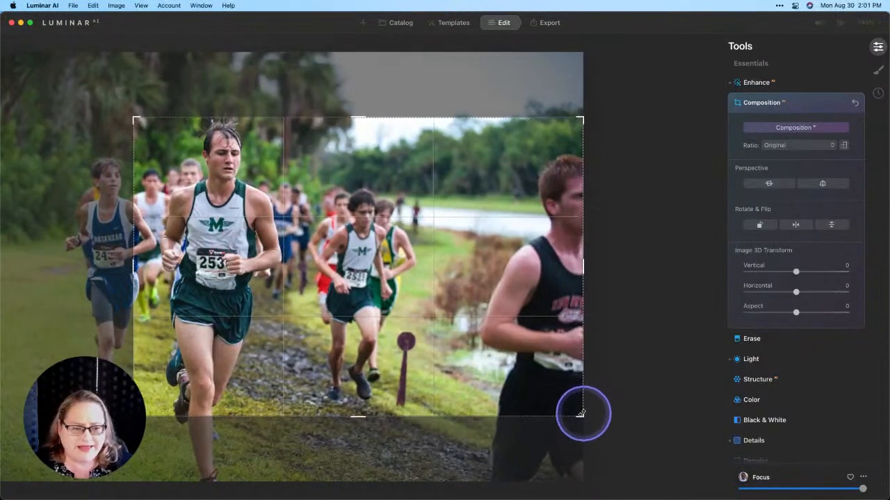
drag(579, 413, 525, 359)
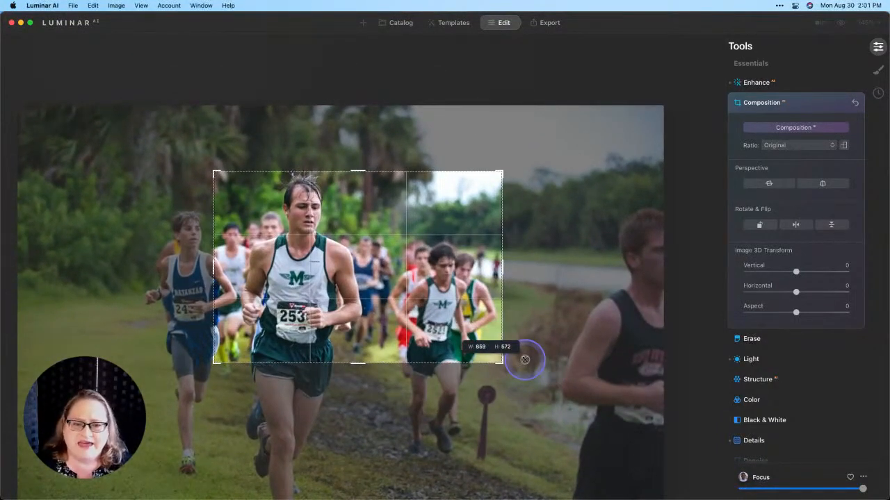
drag(436, 297, 438, 310)
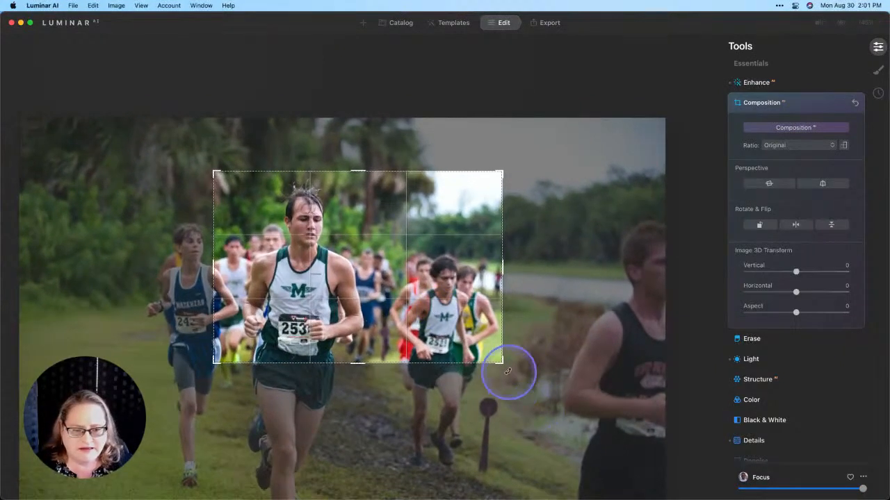
mouse_move(503, 363)
mouse_down()
mouse_move(515, 387)
mouse_move(514, 374)
mouse_up()
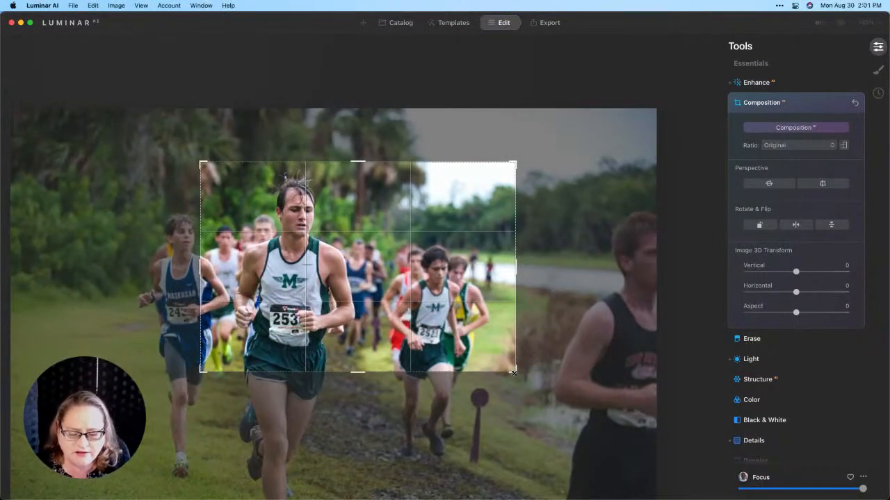
key(Return)
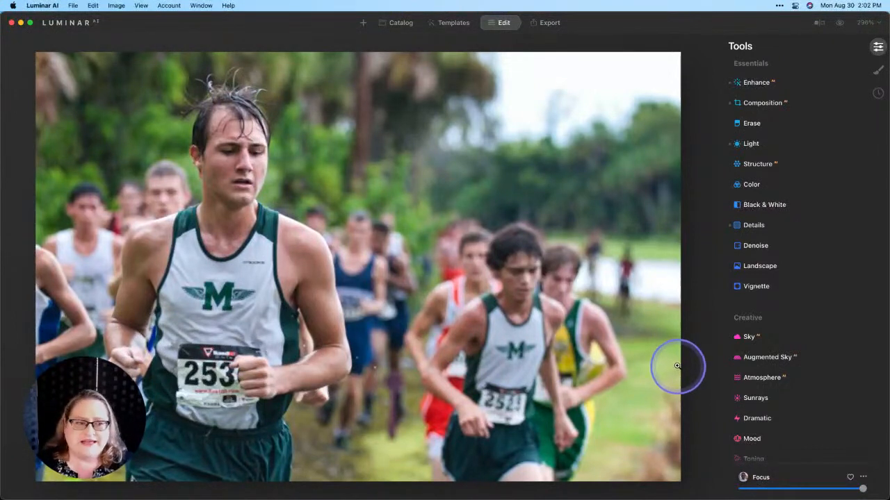
- Reduce the saturation of the greens to -21 in the Color tool's HSL settings
click(745, 183)
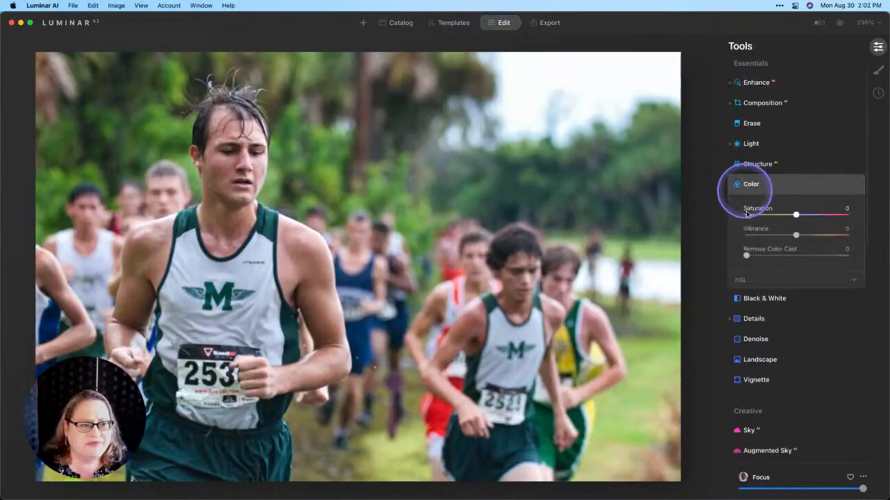
click(751, 277)
scroll(751, 278, down, 3)
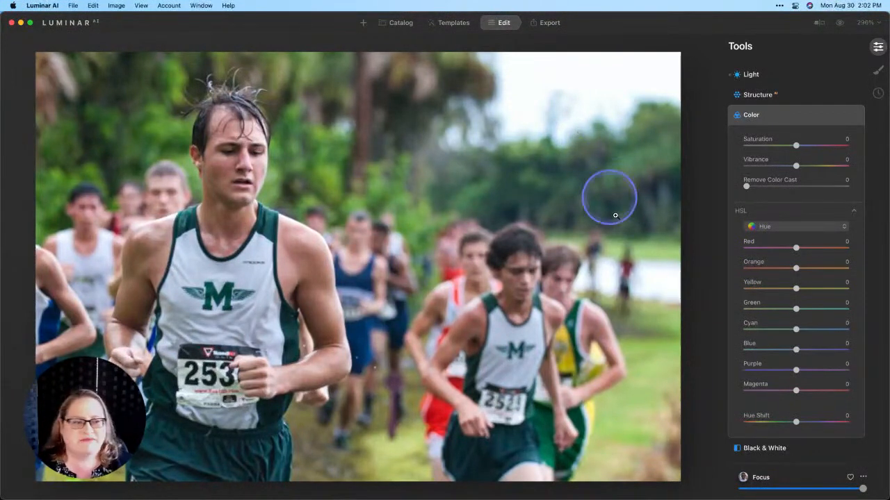
click(784, 226)
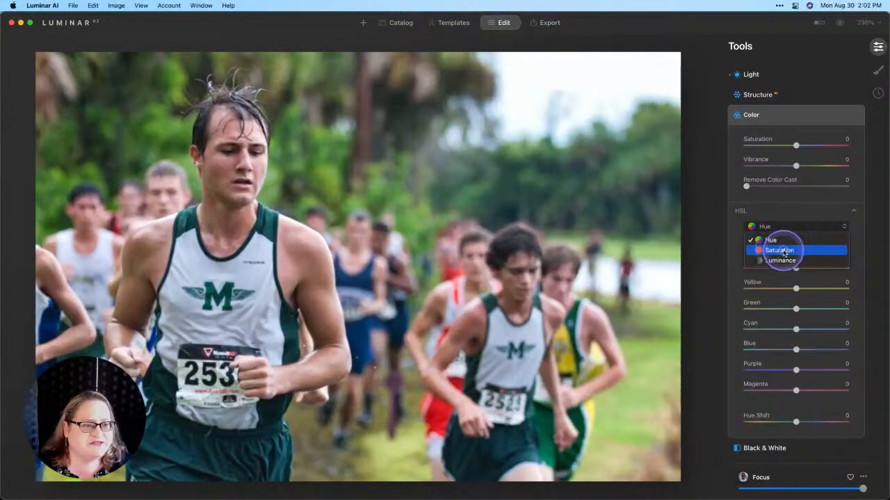
click(779, 250)
drag(796, 311, 785, 311)
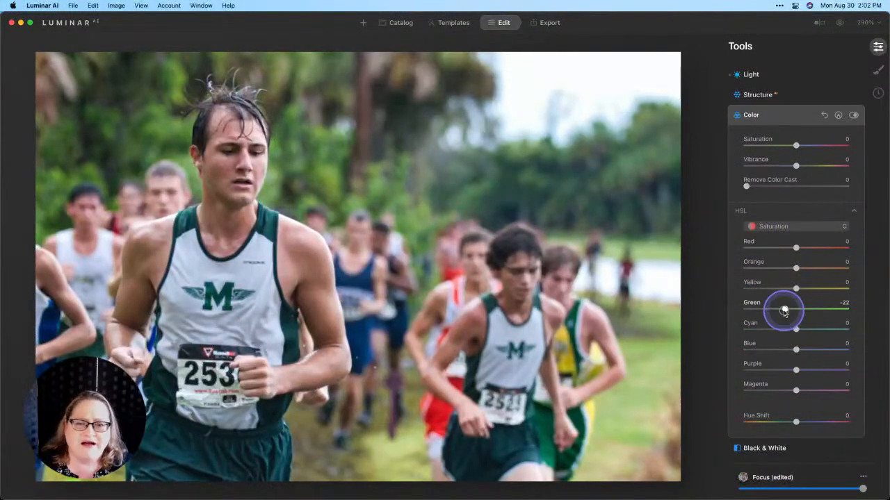
- Set the green luminance to -17 and compare the photo with the color adjustments disabled and enabled
click(791, 228)
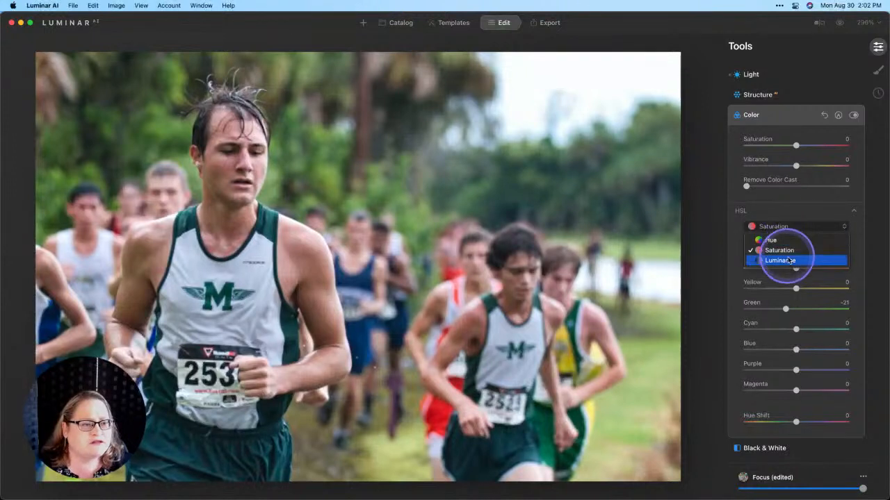
click(784, 260)
drag(793, 313, 789, 314)
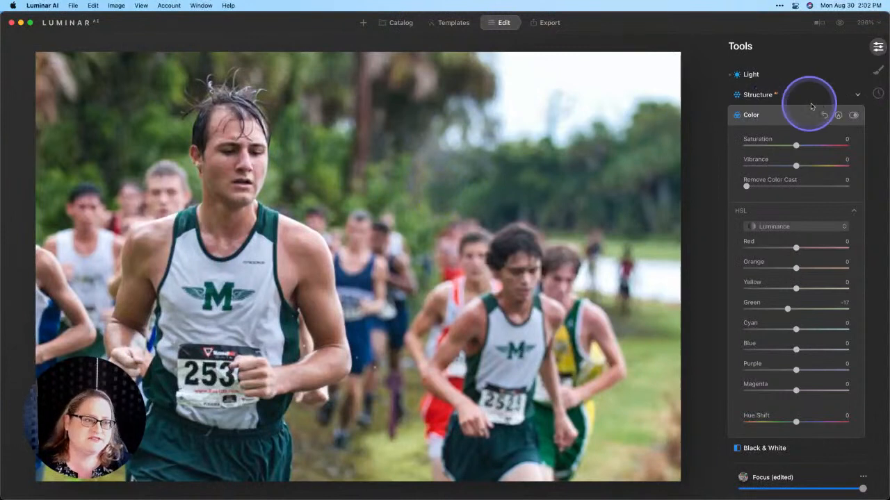
click(855, 115)
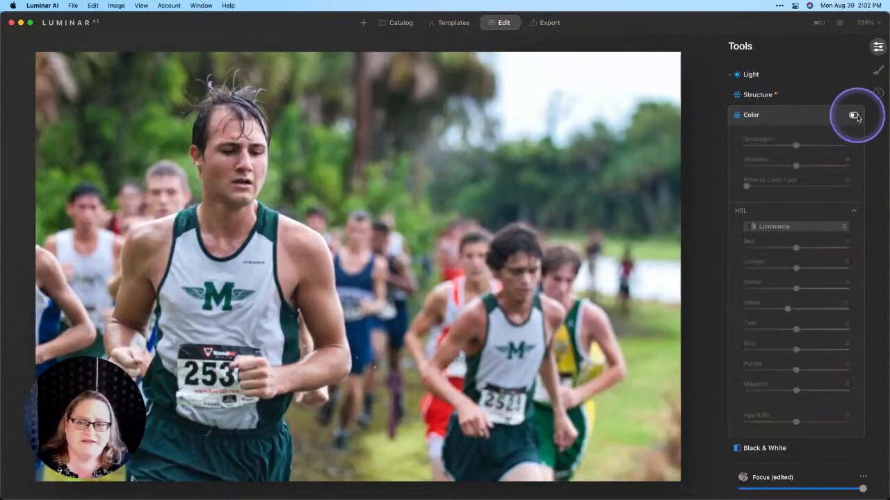
click(854, 116)
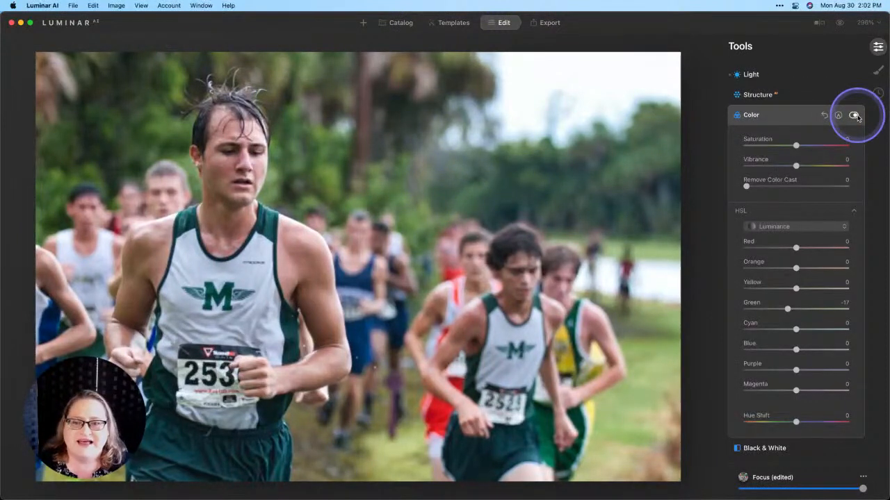
click(799, 114)
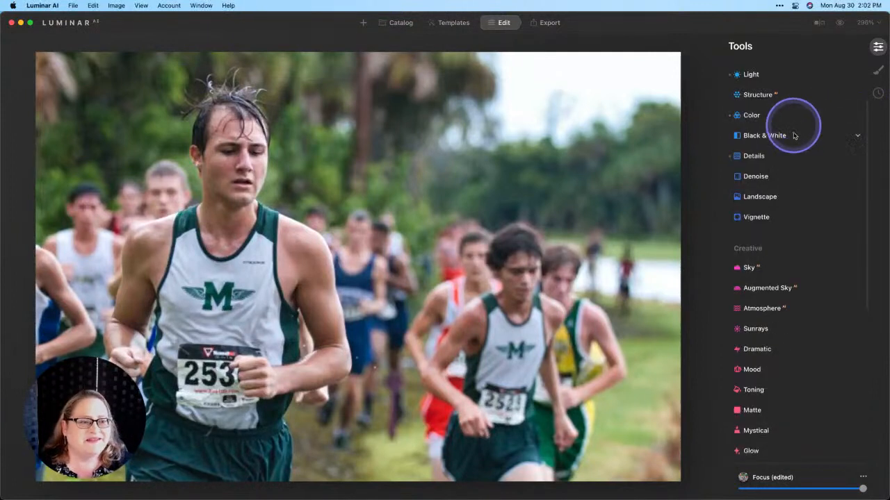
- Apply the Dramatic effect to the photo with an amount of 25
scroll(795, 135, down, 10)
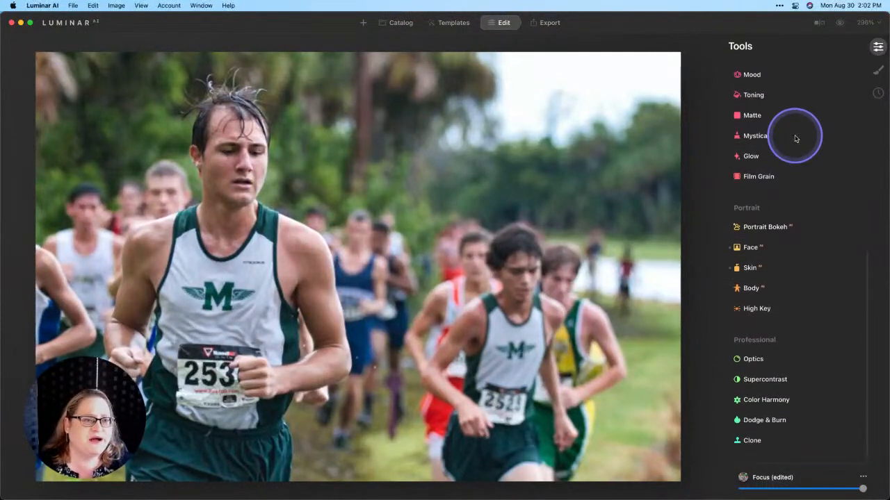
scroll(795, 135, up, 3)
scroll(755, 105, up, 4)
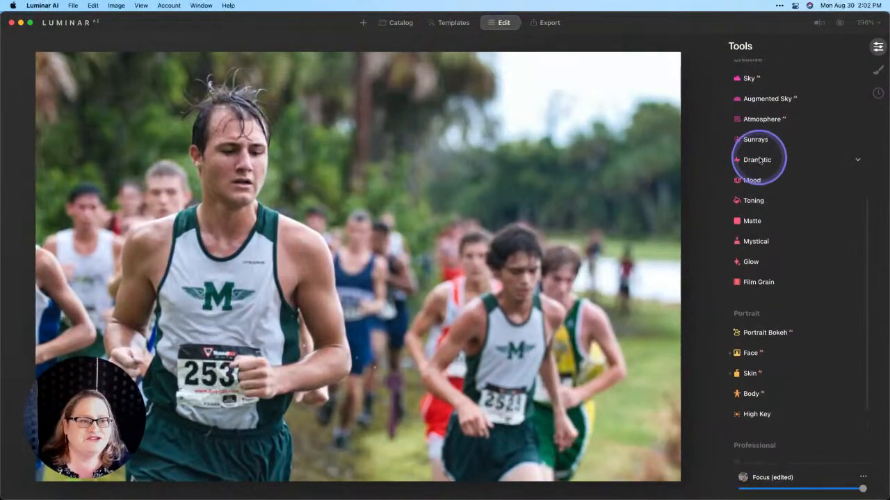
click(759, 161)
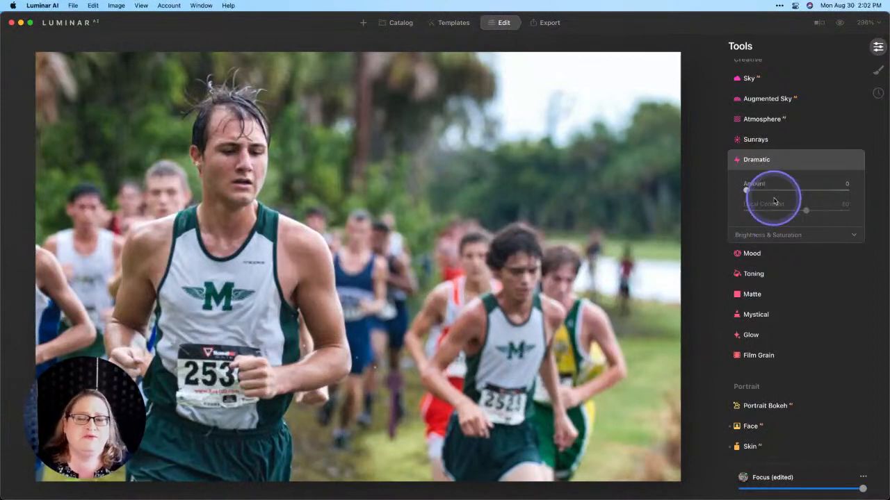
drag(749, 192, 776, 193)
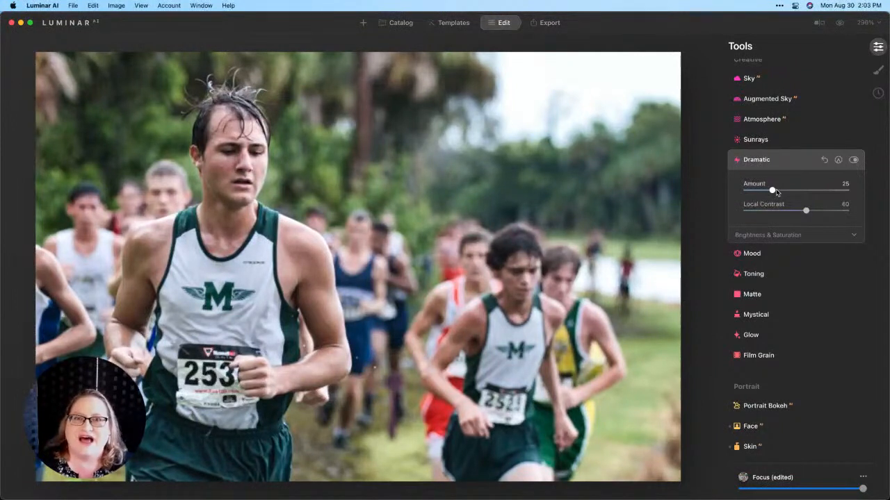
- Set the Dramatic effect's brightness to 35 and its saturation to -13
click(768, 235)
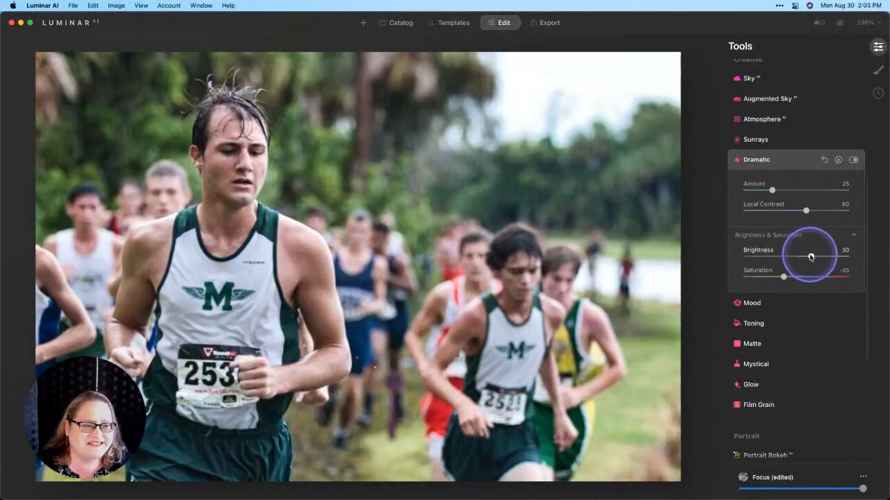
drag(811, 256, 789, 278)
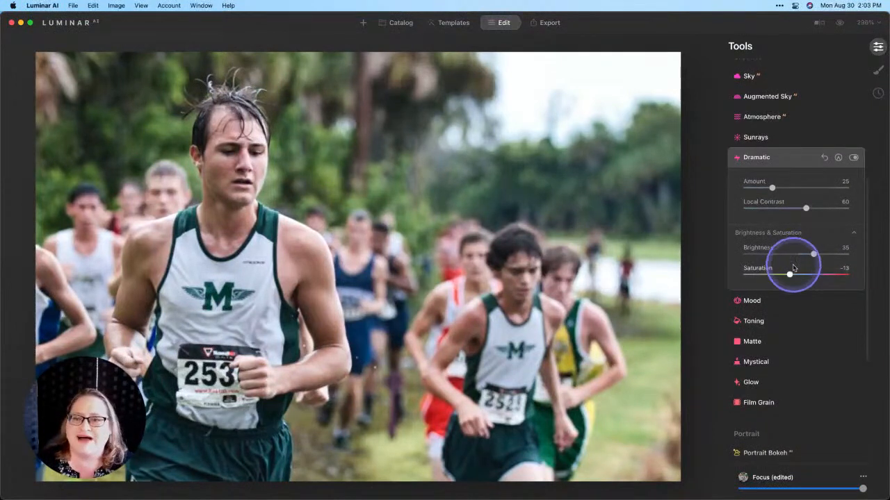
click(804, 157)
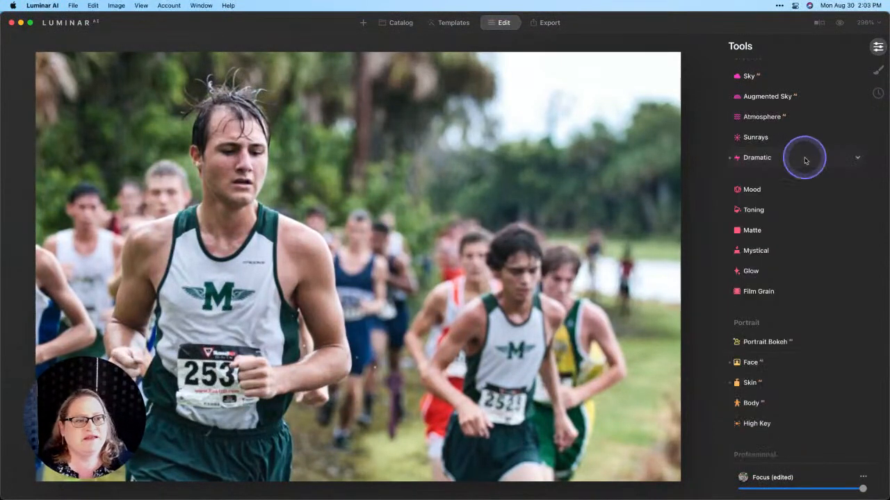
- Compare the edited photo with its original look, including going back in the history to Revert to Original and returning to the latest Dramatic Saturation edit
click(840, 25)
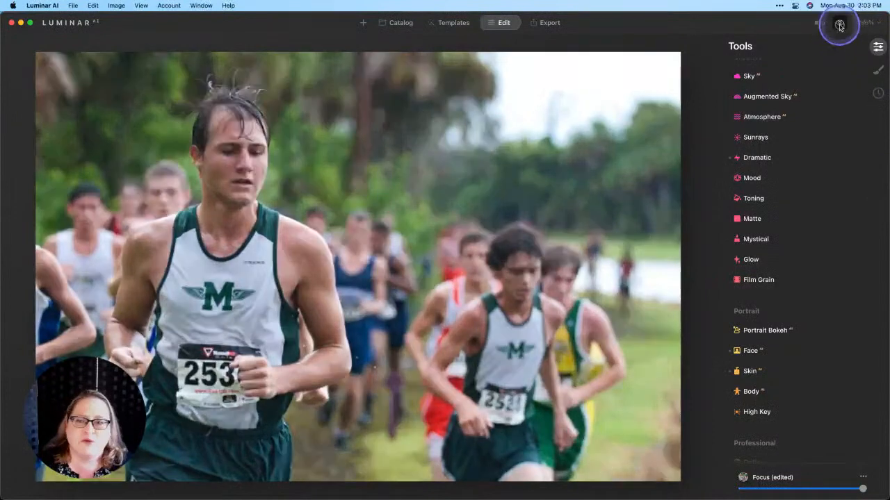
click(840, 25)
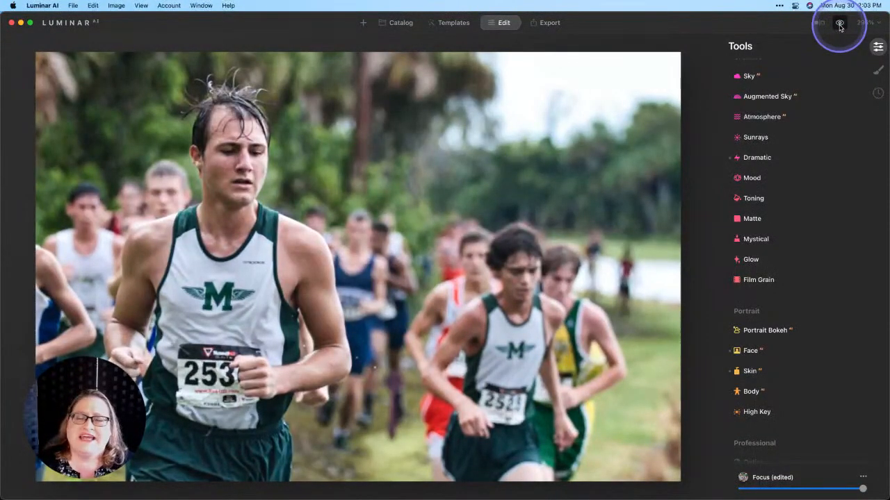
click(878, 93)
scroll(784, 149, down, 1)
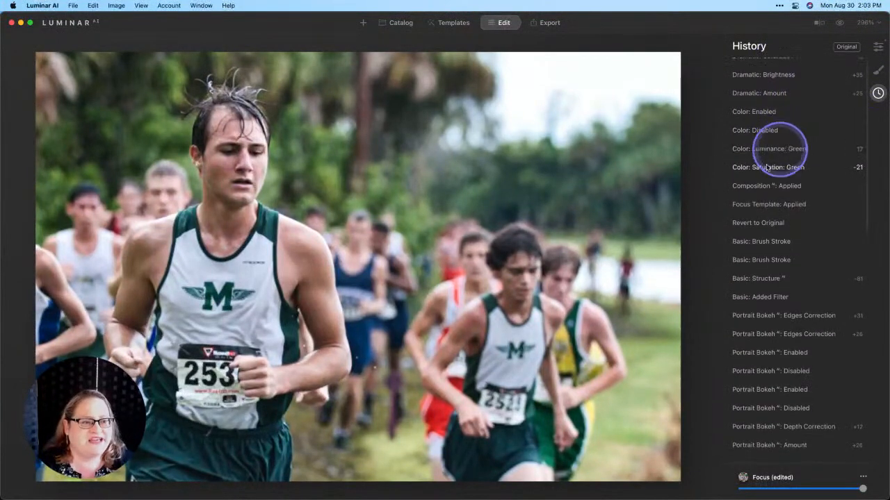
click(750, 223)
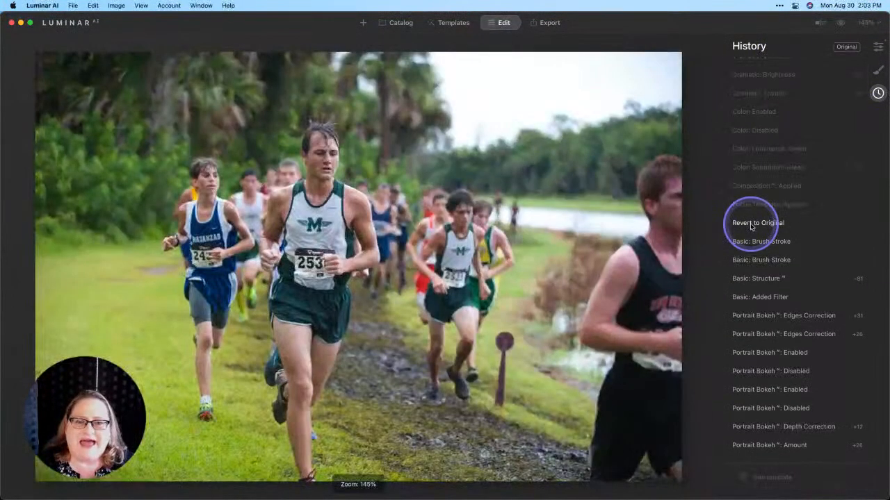
scroll(751, 226, up, 1)
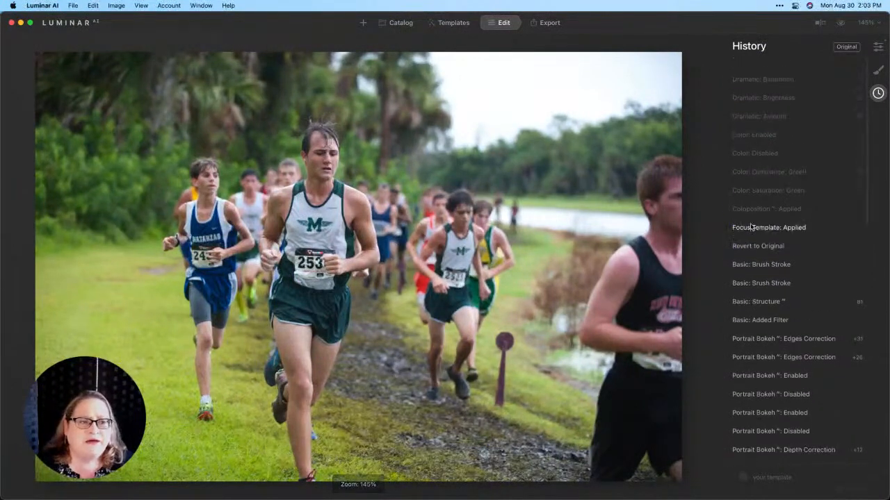
click(763, 66)
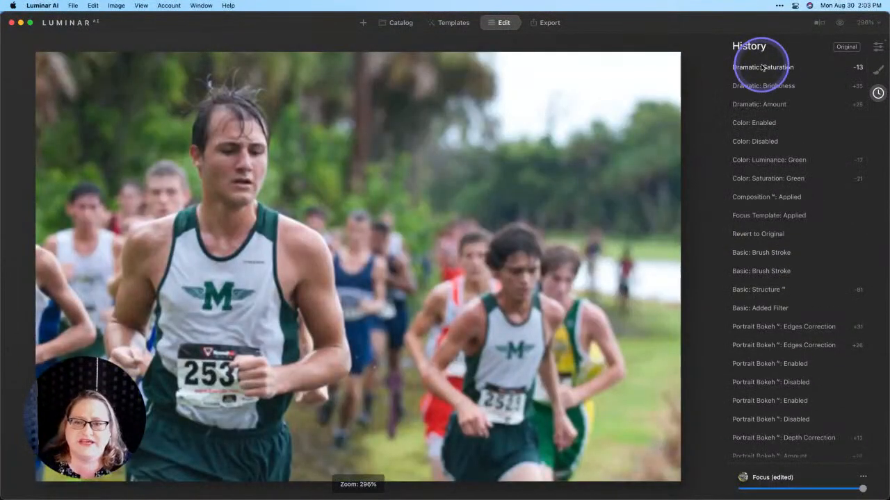